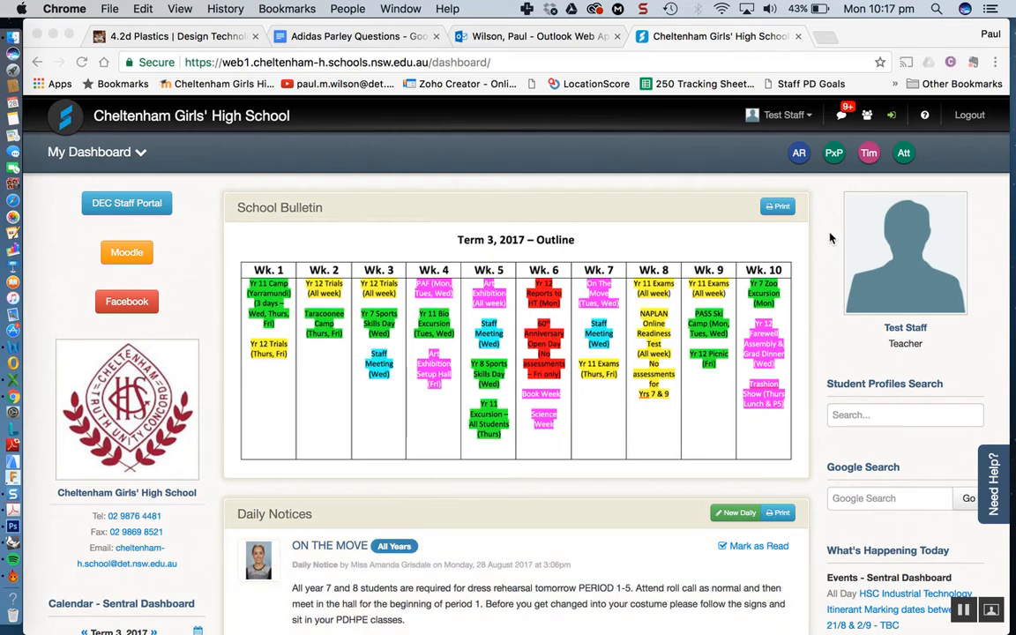
Open Academic Reports and go to the Mathematics course results of class 11 MAT2t.
click(800, 159)
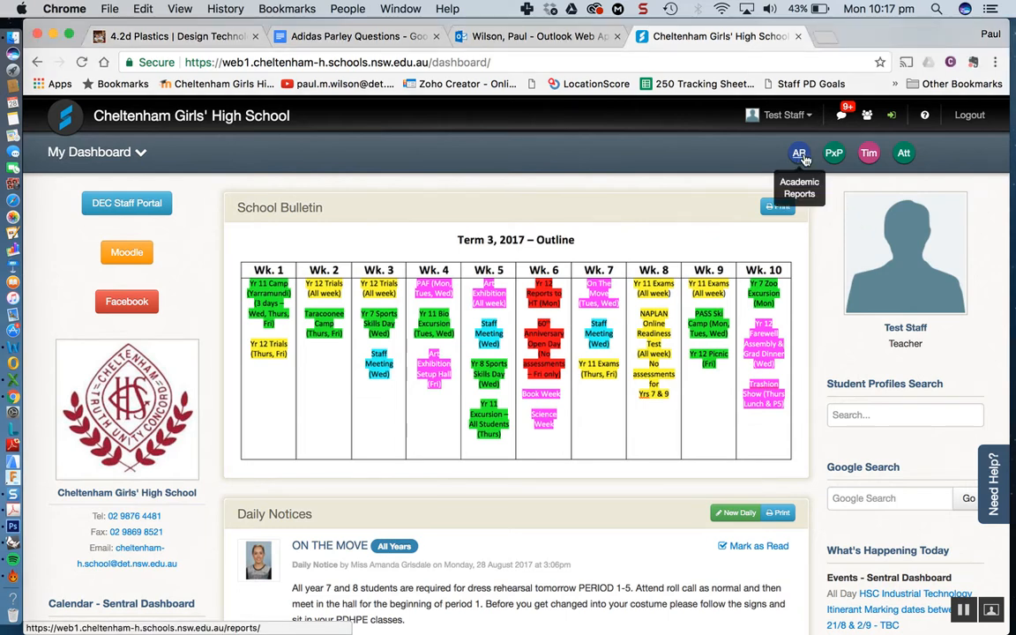
click(802, 157)
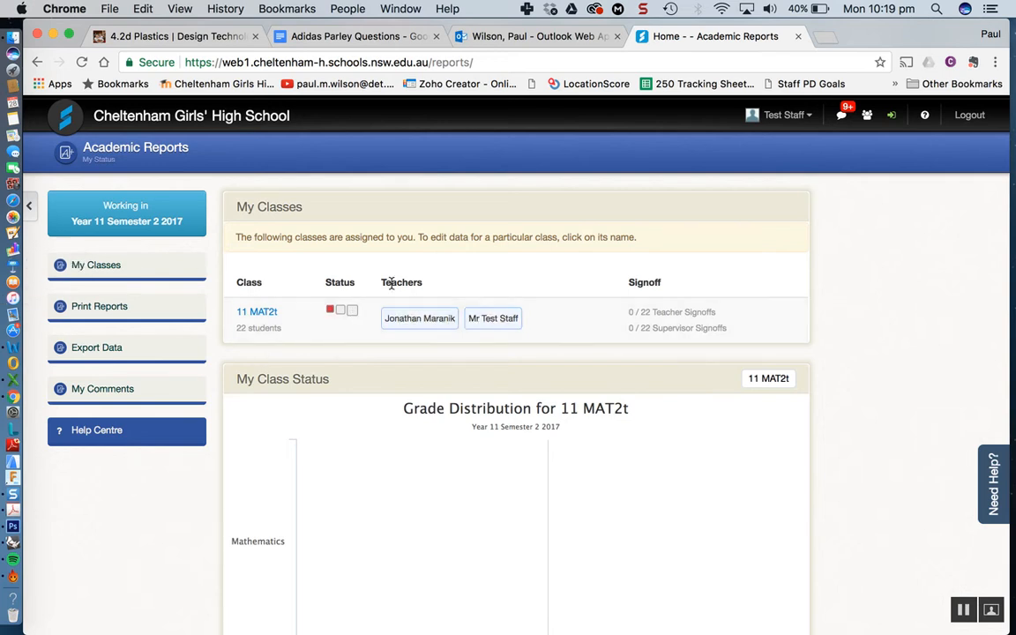
click(256, 315)
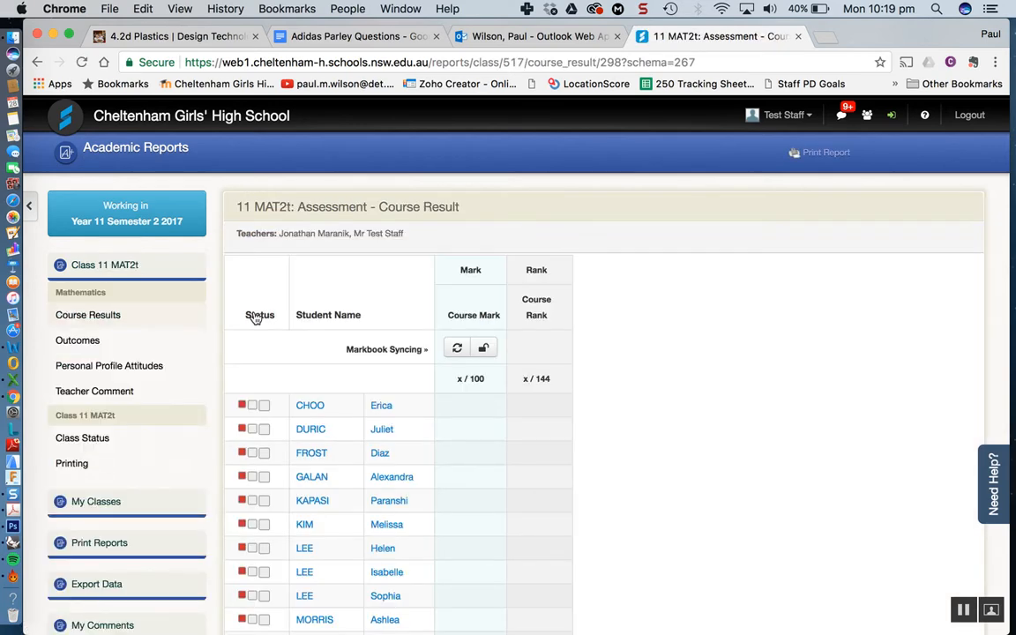
Examine the 11 MAT2t course result sheet, from the column headings through the student list to the course average.
scroll(383, 353, down, 3)
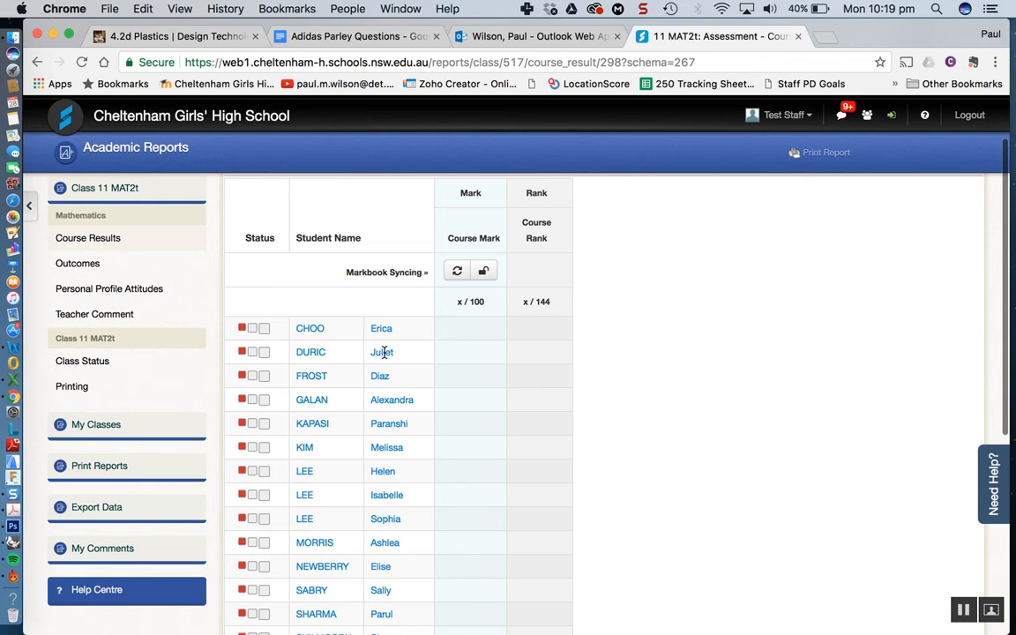
scroll(385, 358, down, 1)
scroll(386, 358, up, 2)
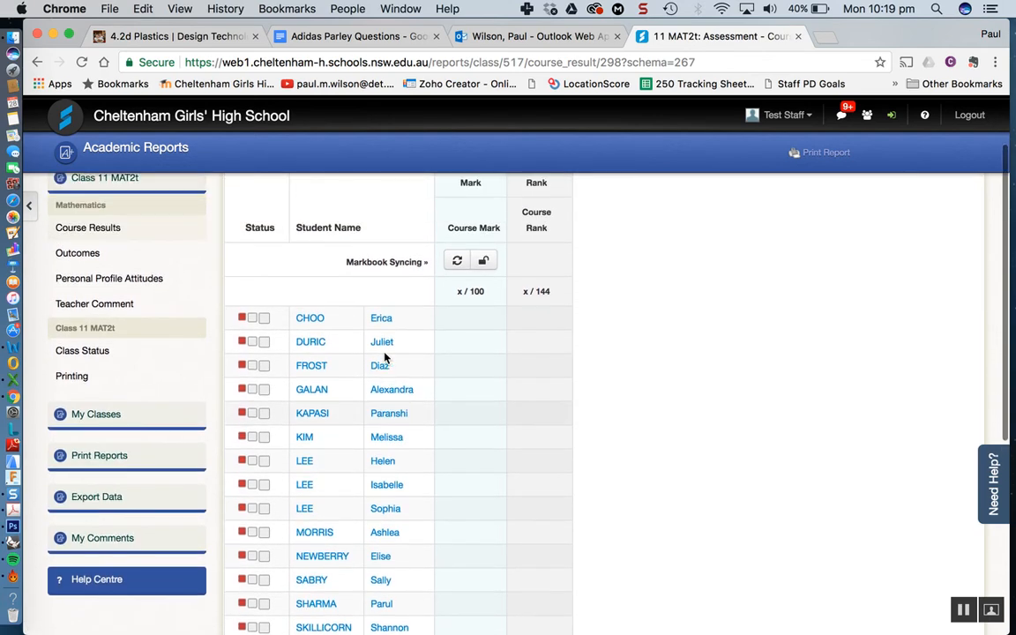
scroll(385, 357, down, 1)
scroll(385, 356, down, 1)
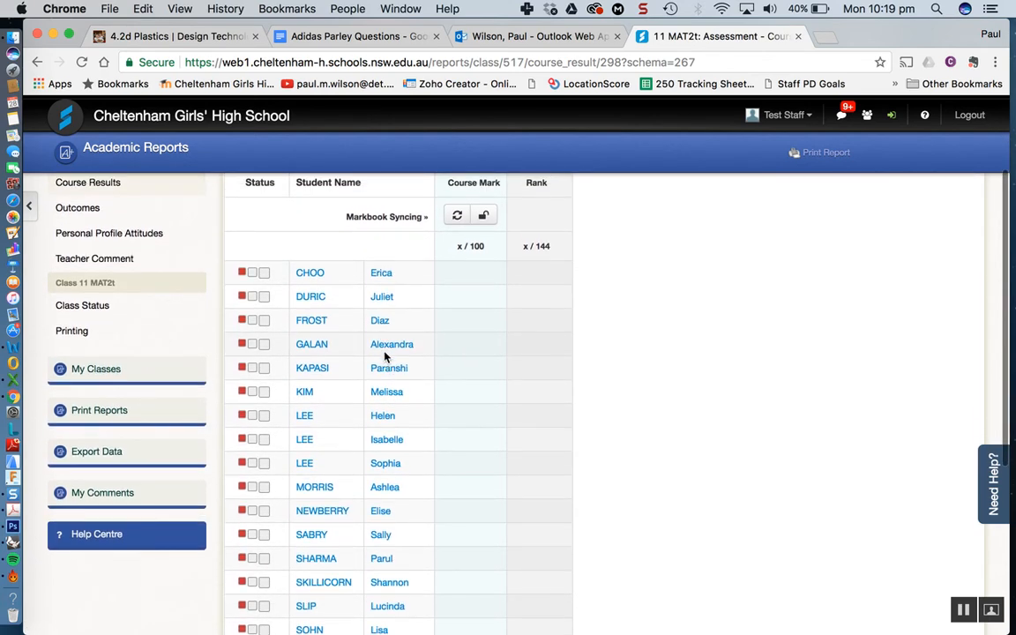
scroll(385, 356, down, 5)
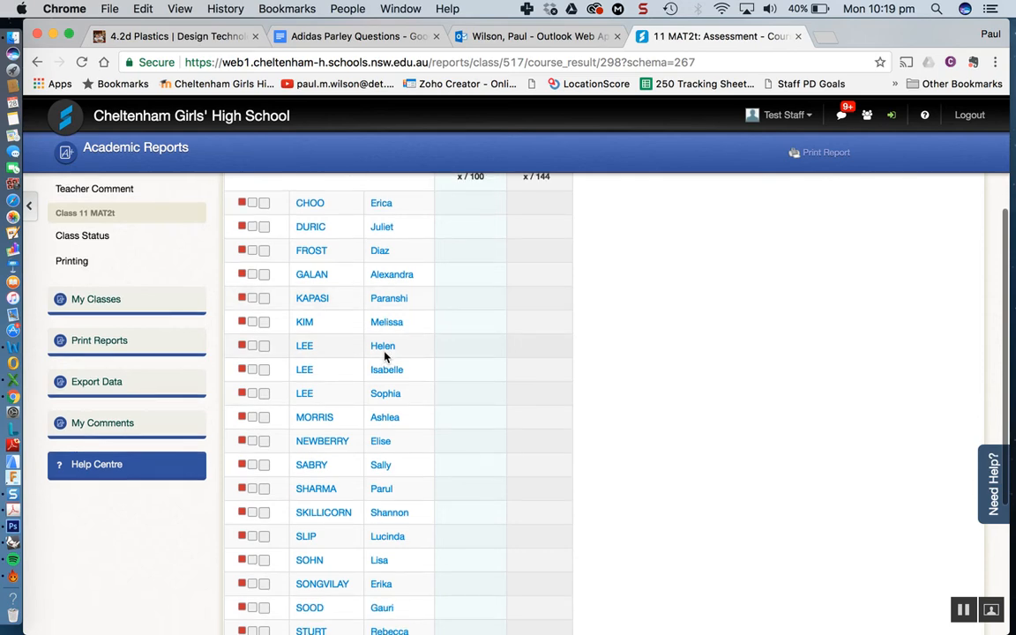
scroll(385, 357, up, 7)
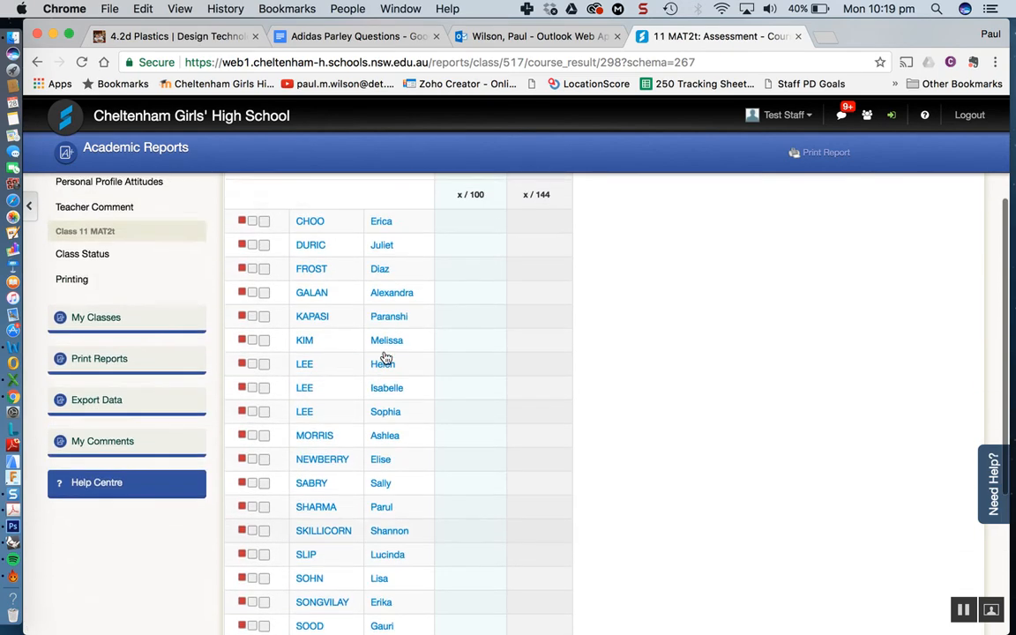
scroll(385, 357, up, 1)
scroll(385, 357, down, 3)
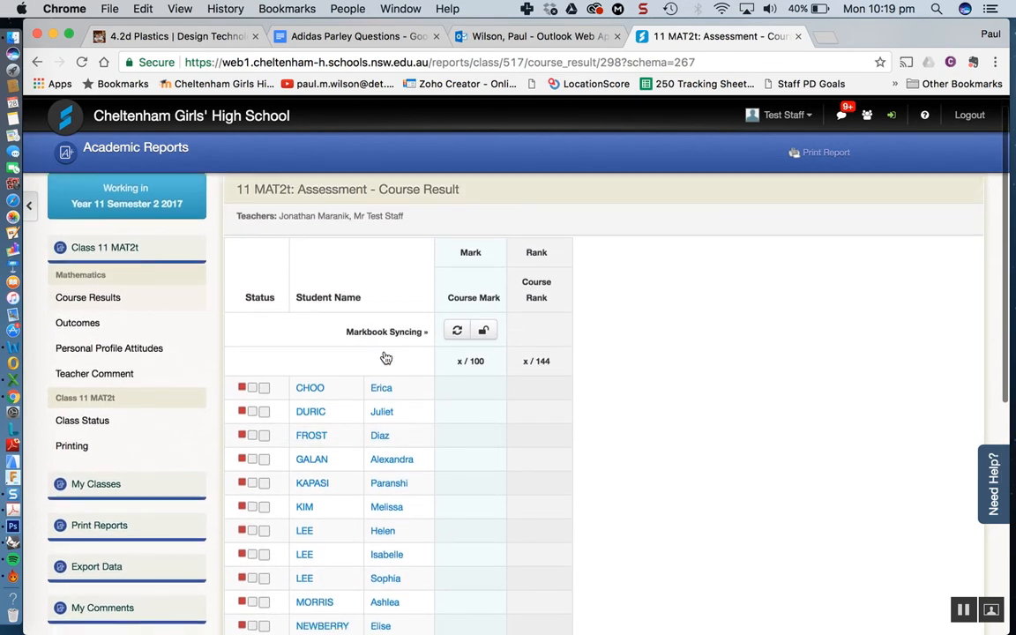
scroll(386, 357, down, 3)
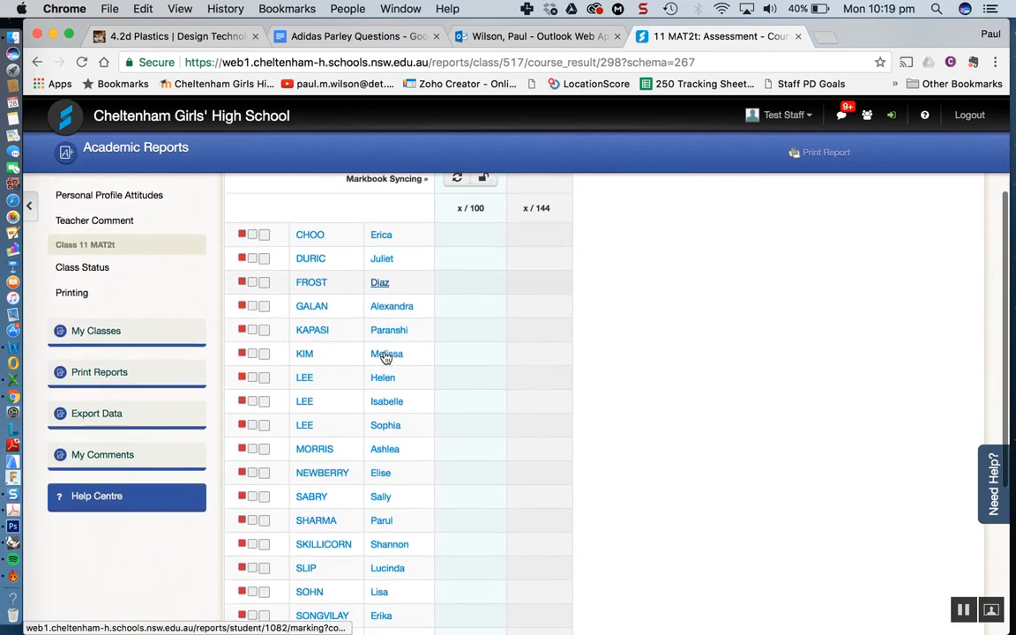
scroll(386, 355, down, 5)
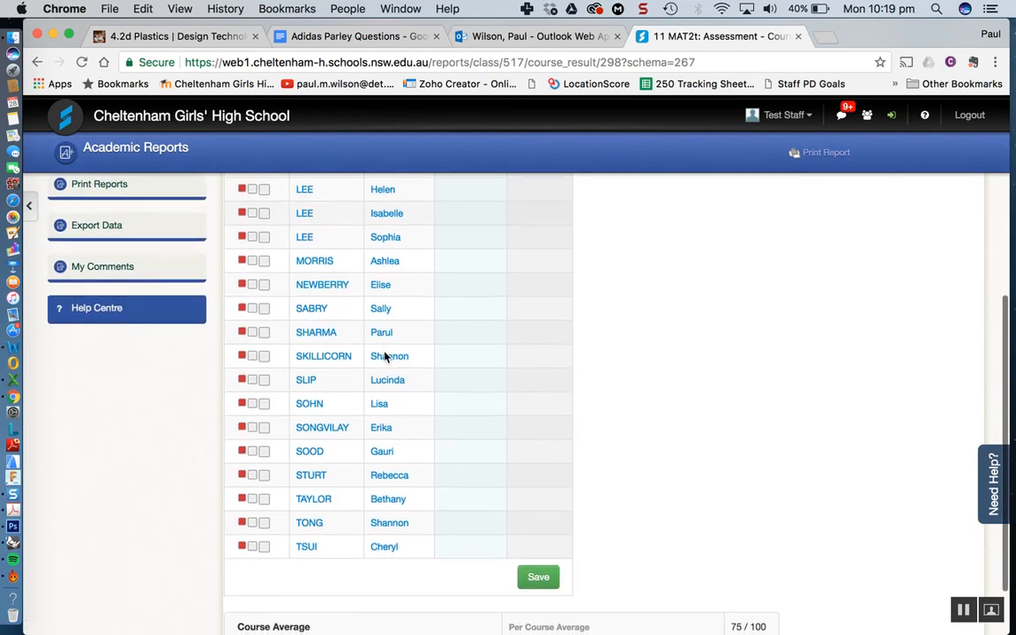
scroll(385, 357, down, 1)
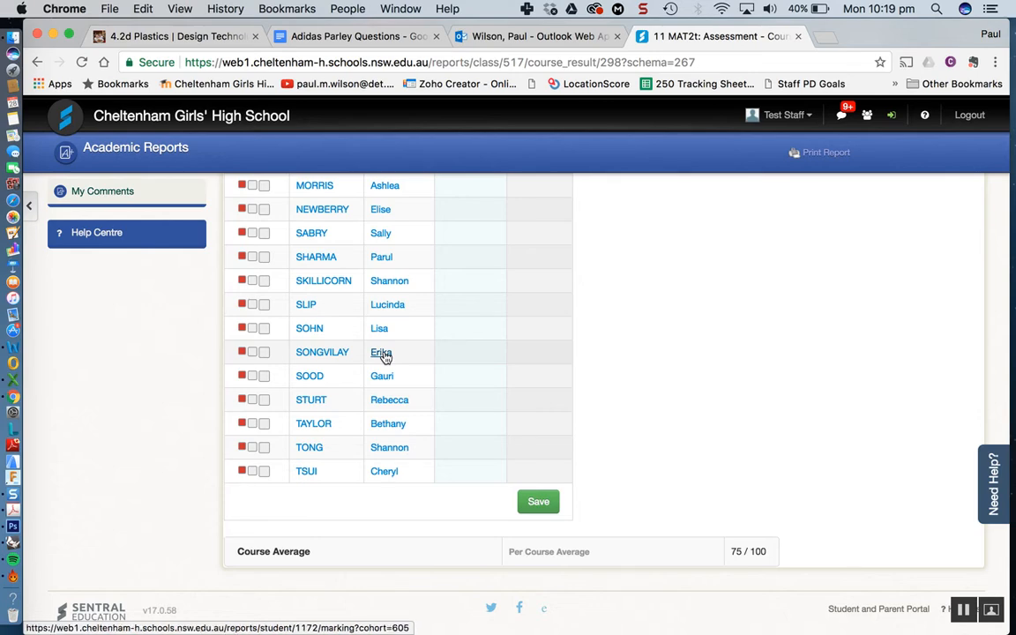
scroll(385, 356, up, 8)
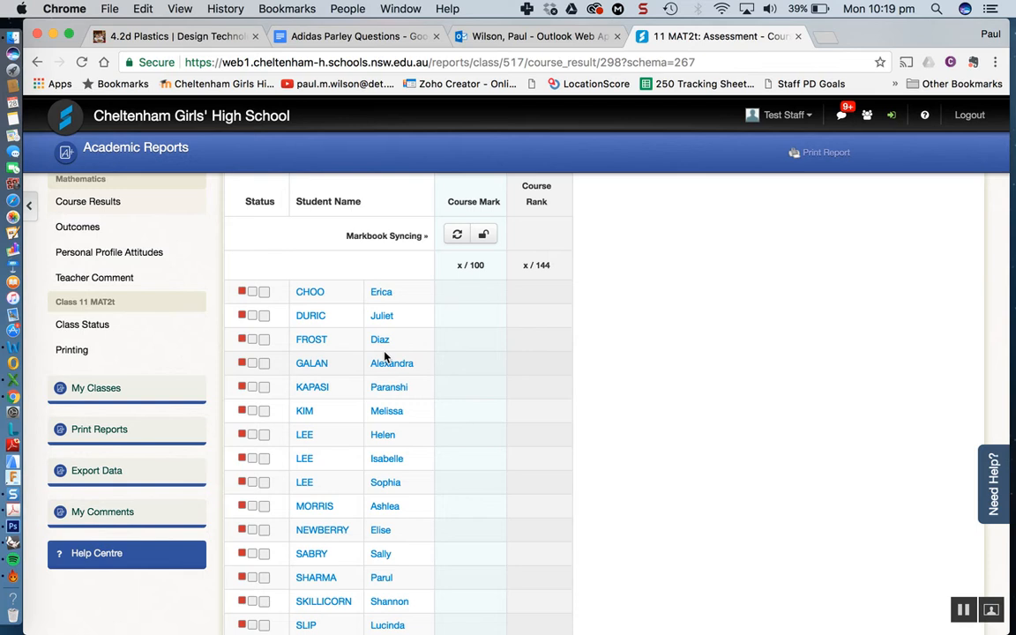
scroll(385, 356, up, 2)
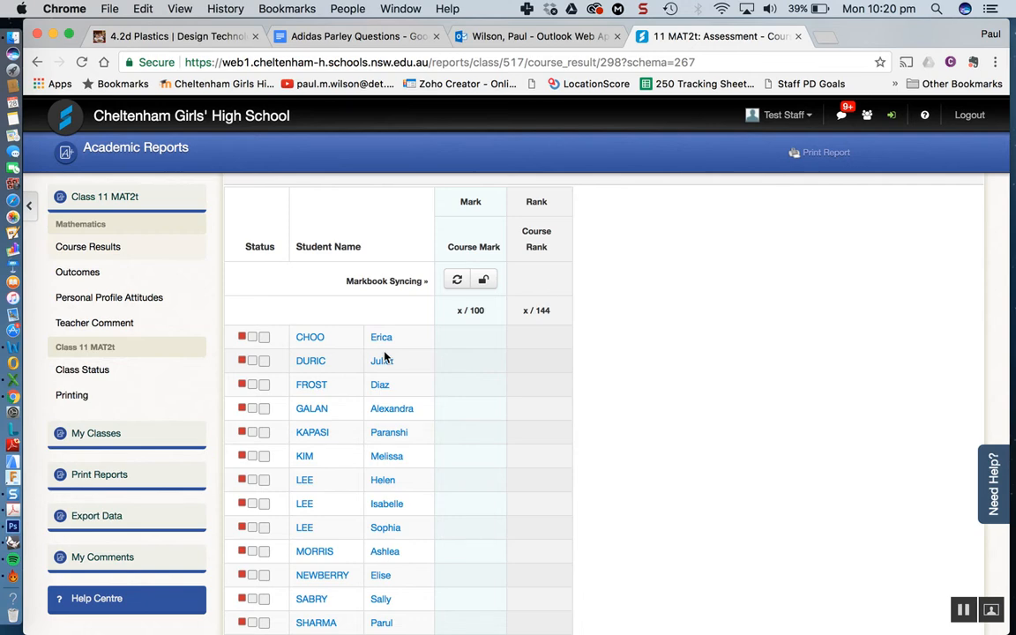
scroll(385, 355, down, 2)
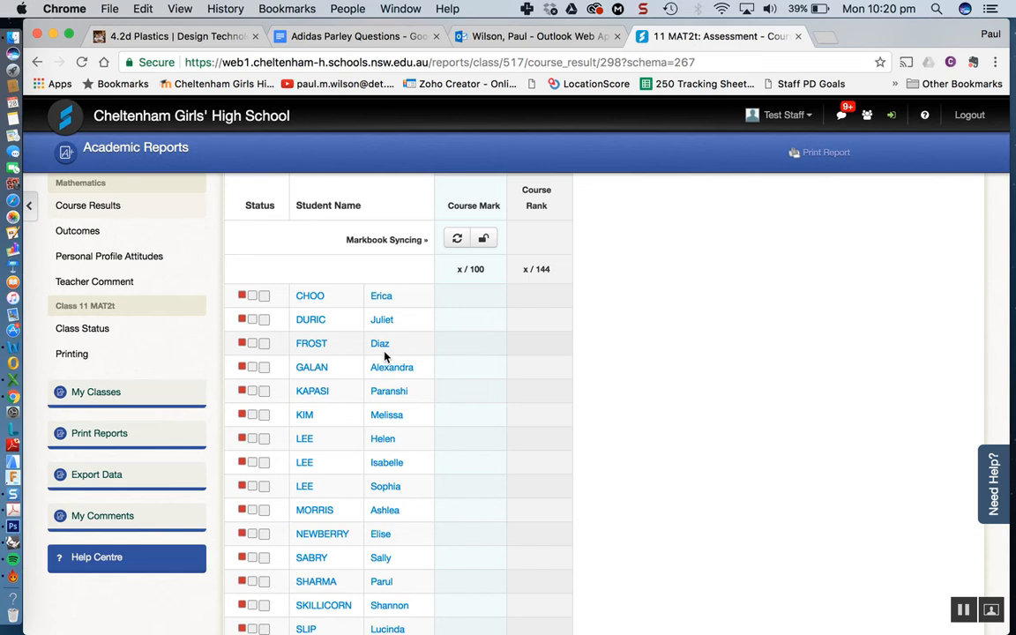
scroll(385, 356, up, 3)
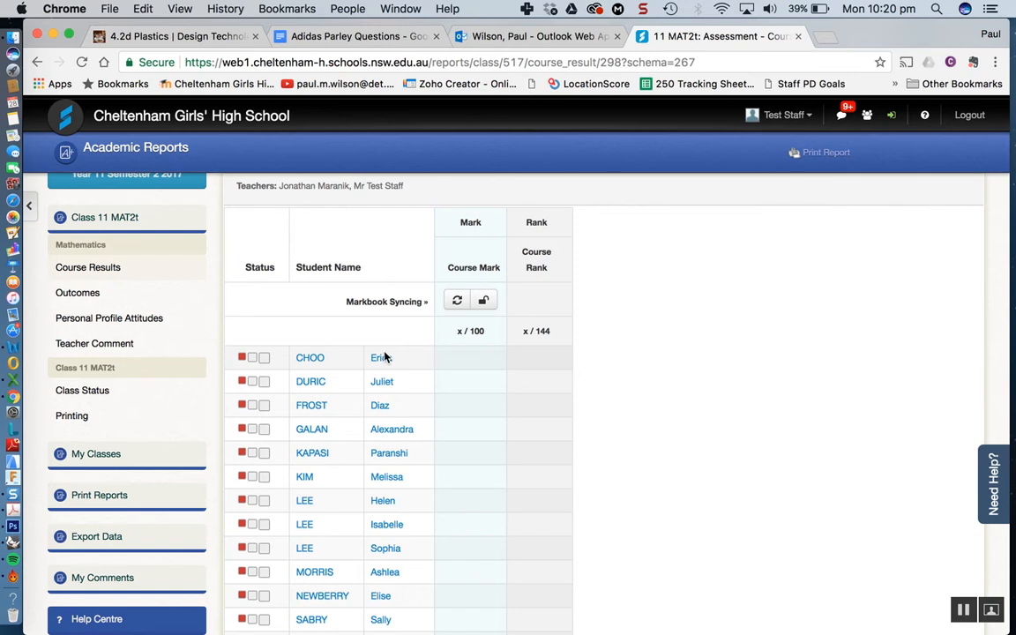
Sync the Course Mark column with the Common Test 3 results from the markbook.
scroll(385, 355, down, 1)
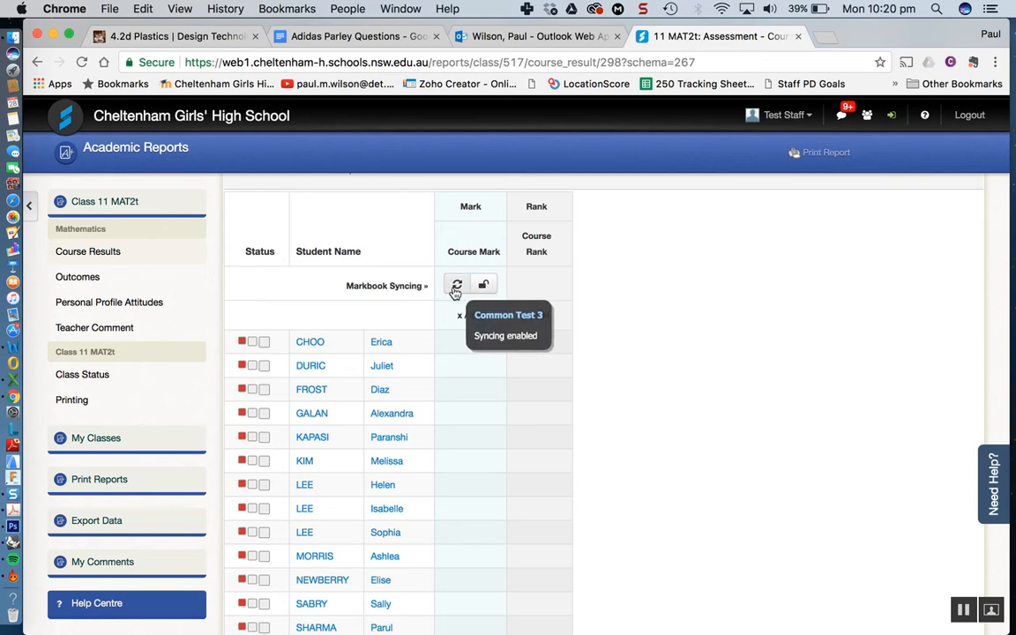
scroll(442, 332, down, 1)
scroll(441, 335, down, 2)
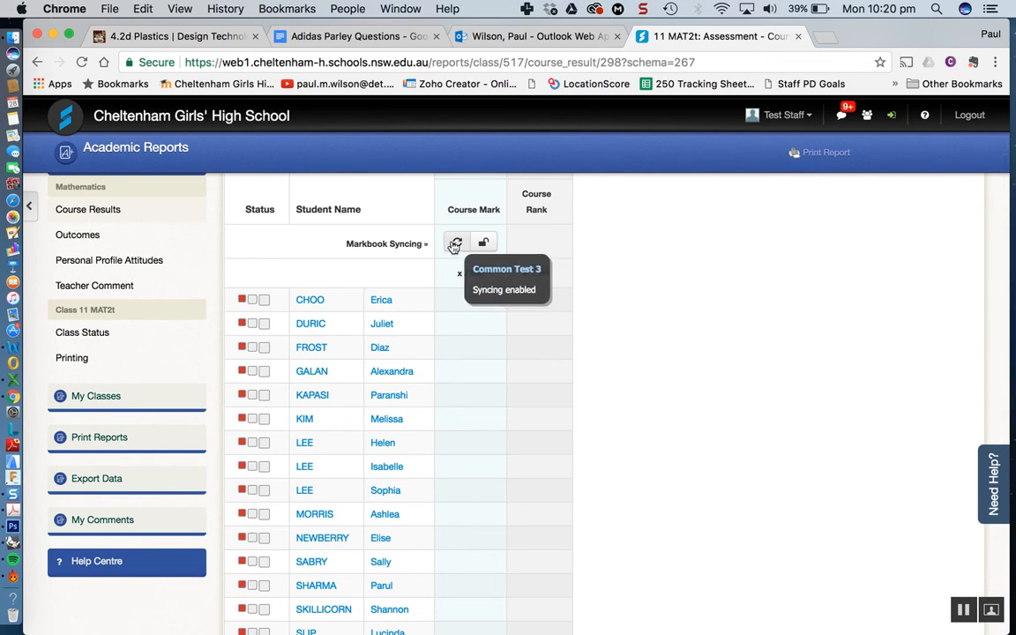
scroll(417, 342, down, 3)
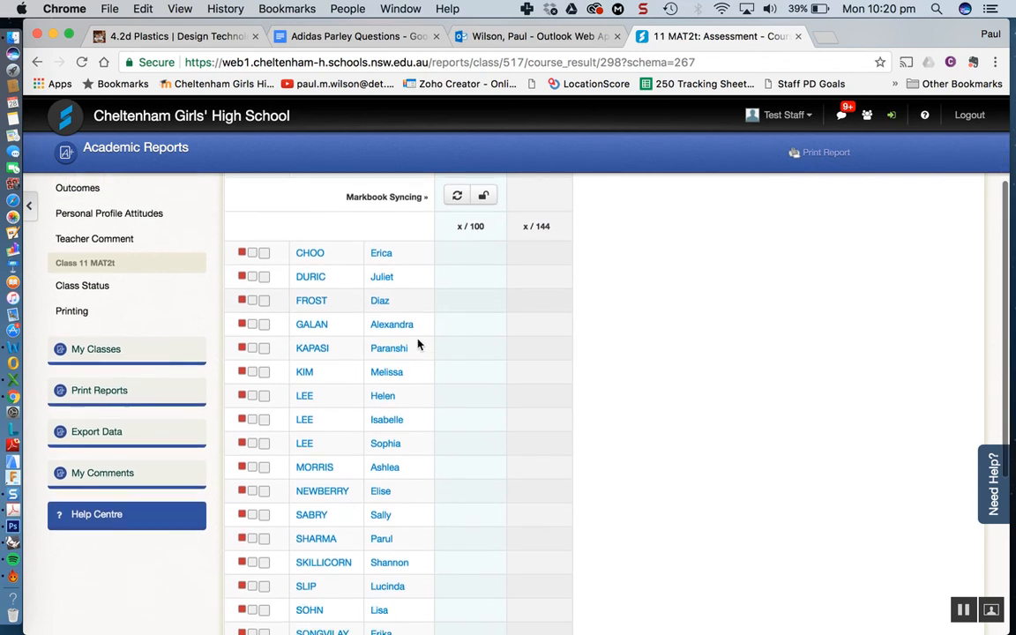
scroll(433, 527, up, 3)
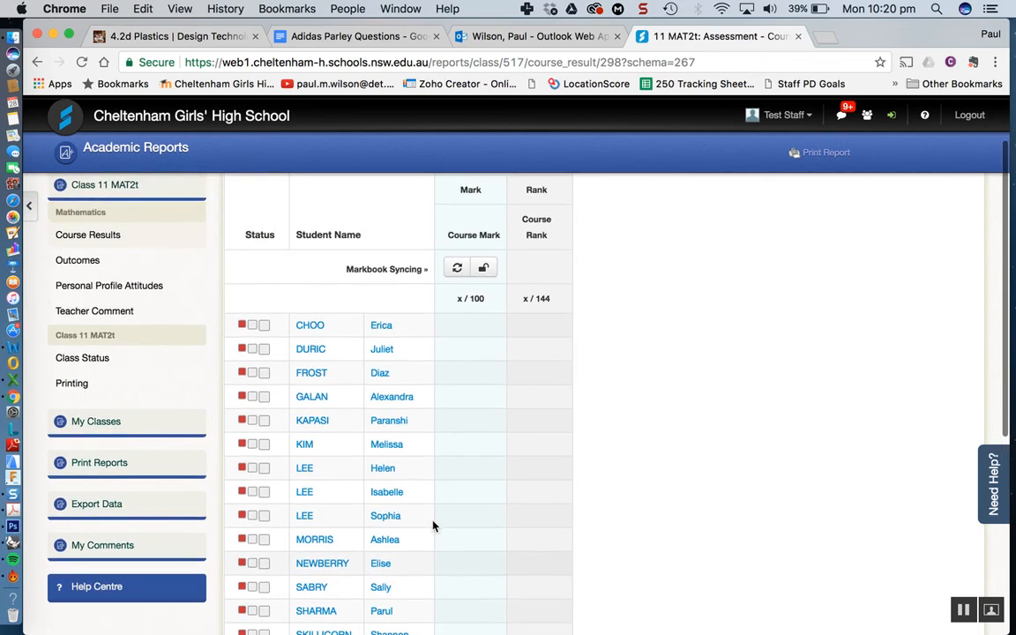
scroll(433, 527, down, 3)
scroll(433, 526, down, 1)
scroll(434, 526, up, 8)
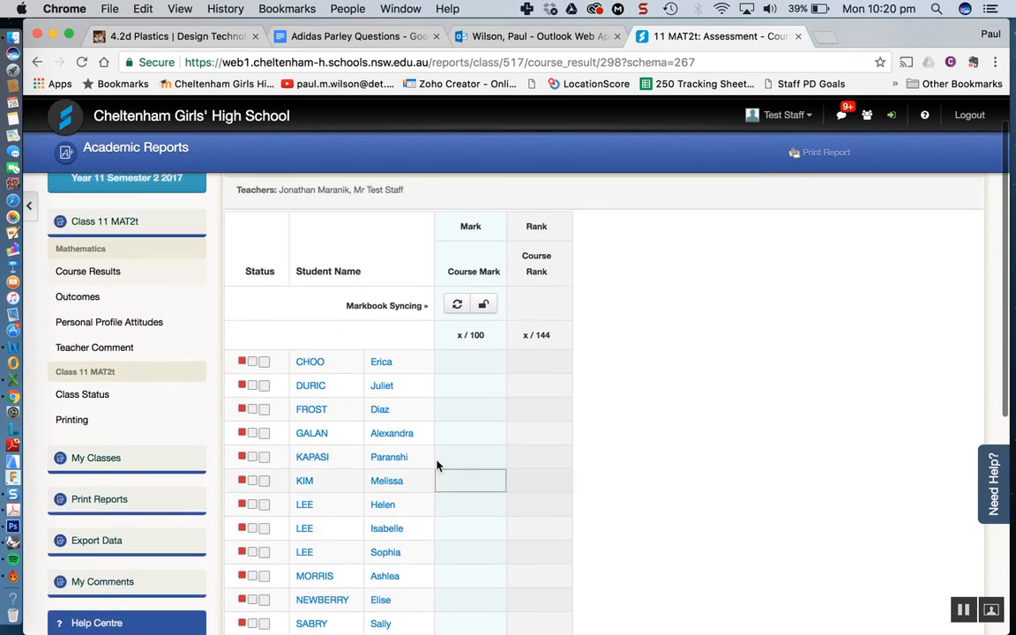
click(458, 306)
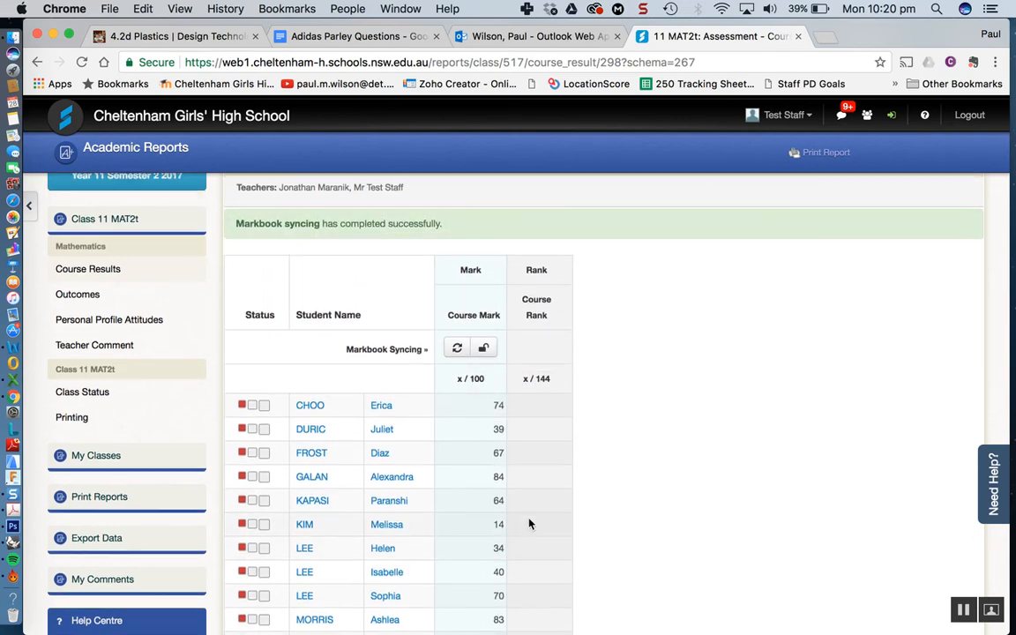
Review the synced course marks for the whole class, including the first student's mark and rank cells.
scroll(531, 524, down, 3)
scroll(530, 524, down, 4)
scroll(529, 524, up, 1)
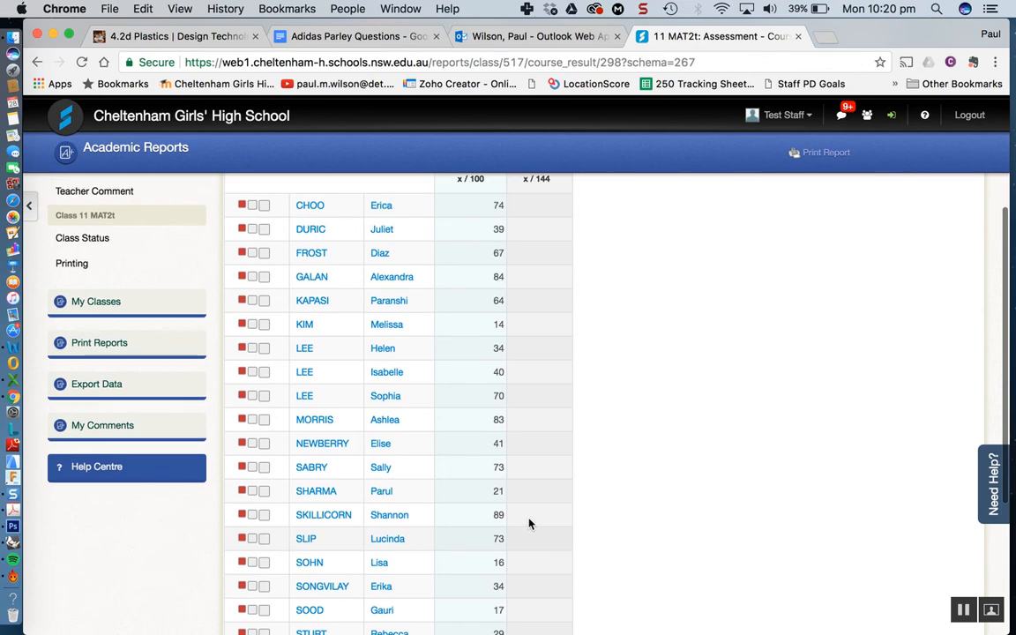
scroll(529, 524, up, 2)
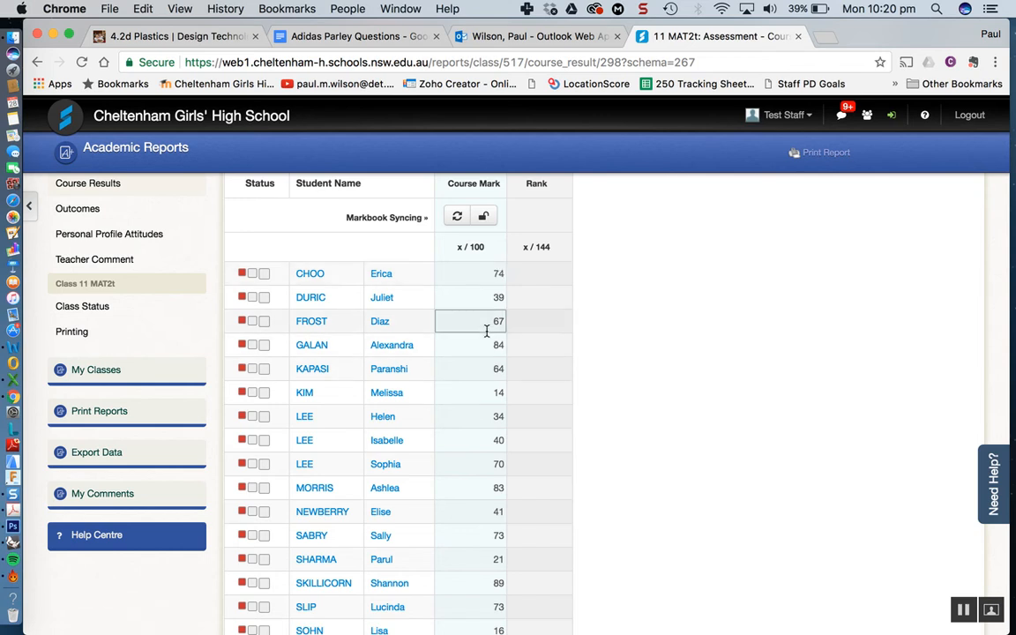
click(500, 274)
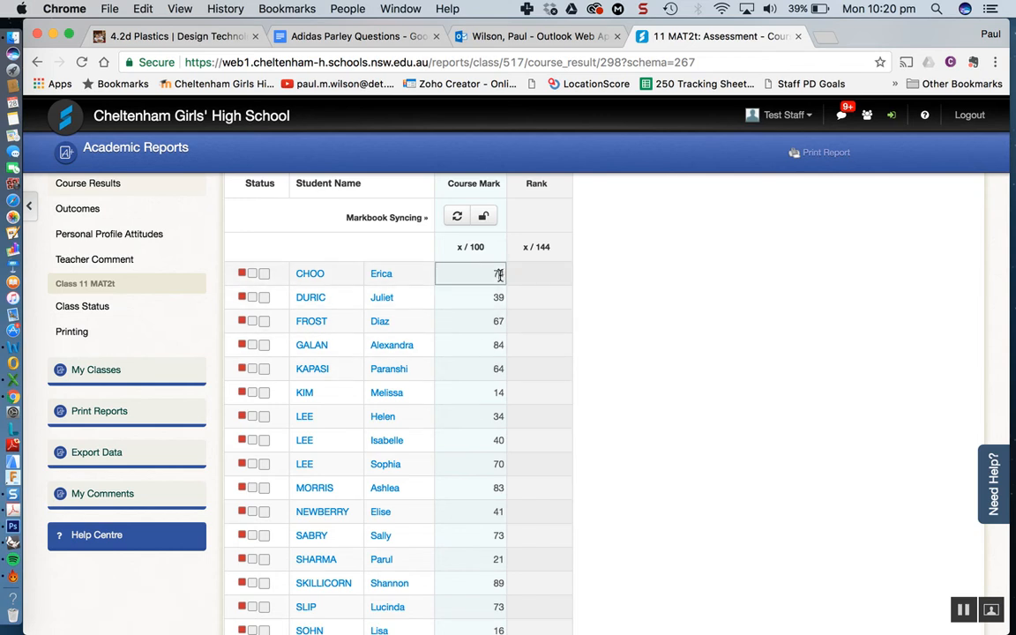
key(Tab)
key(Up)
scroll(476, 363, down, 3)
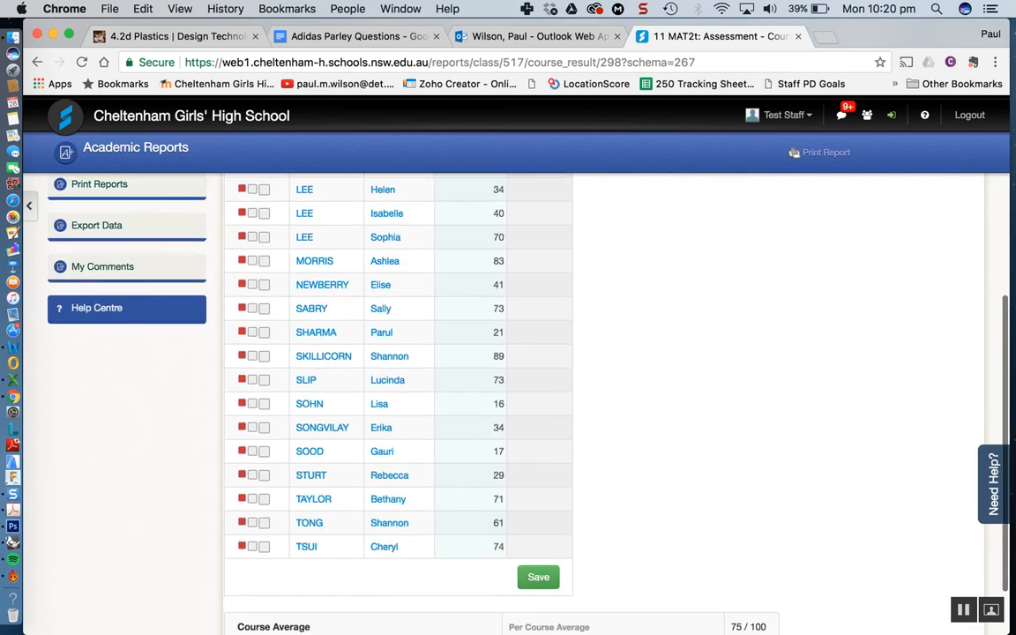
scroll(476, 363, up, 1)
scroll(397, 397, up, 2)
key(BackSpace)
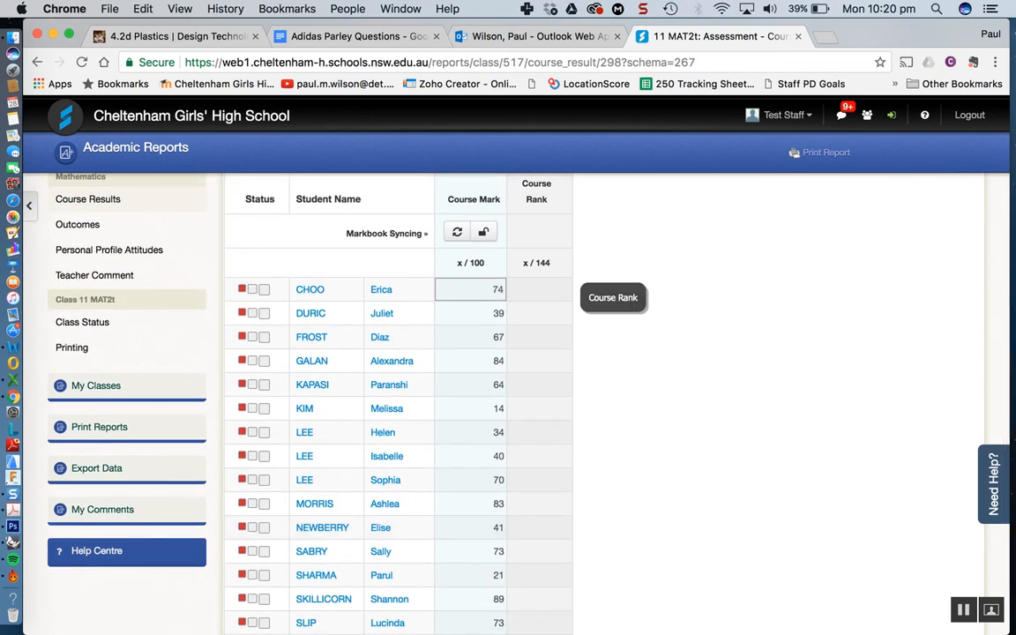
scroll(404, 265, down, 1)
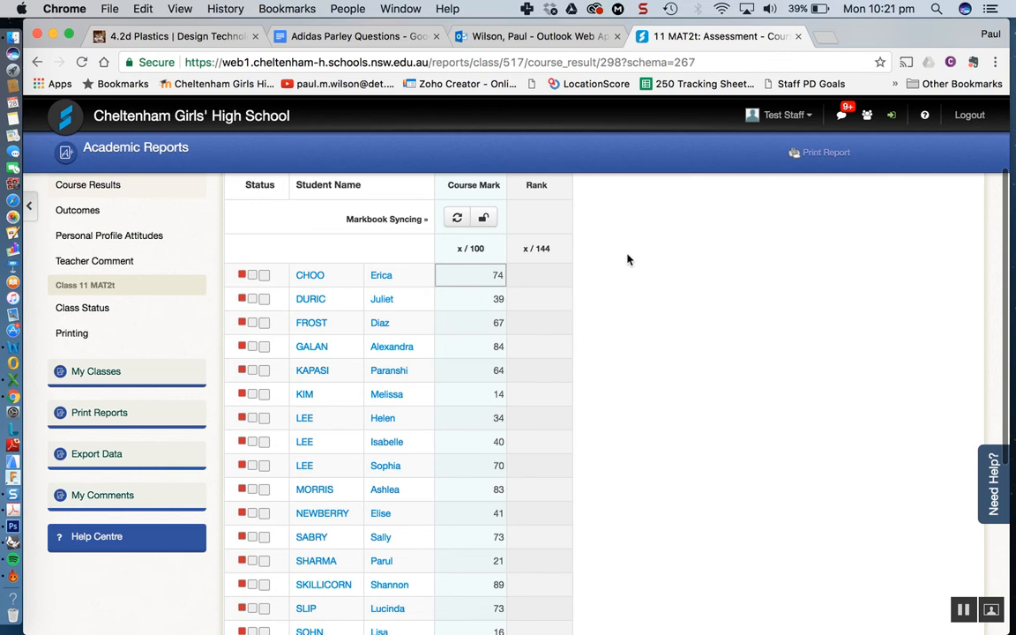
scroll(628, 259, up, 1)
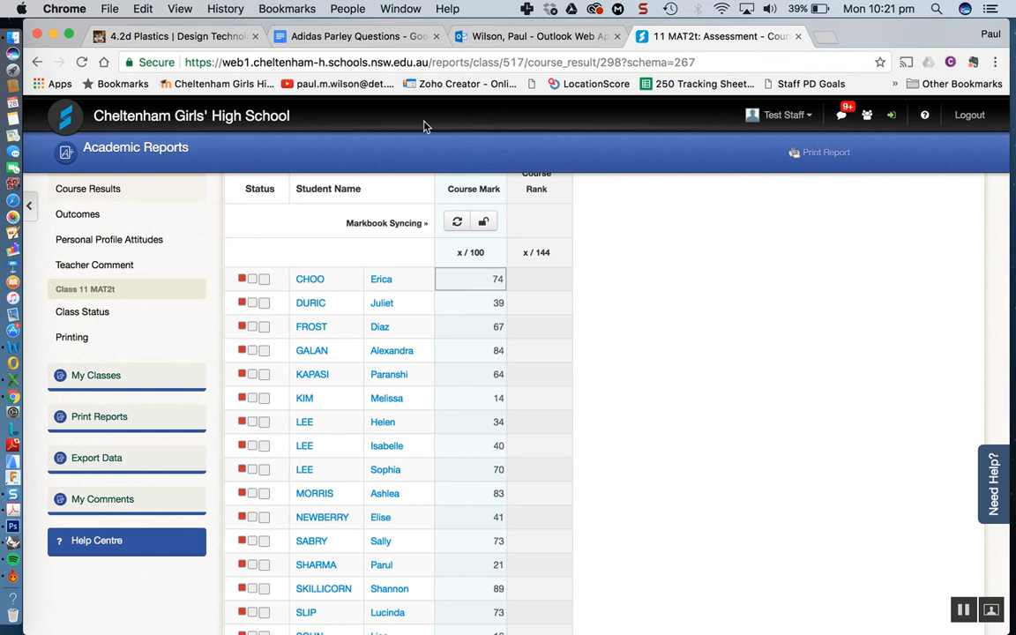
scroll(370, 254, up, 2)
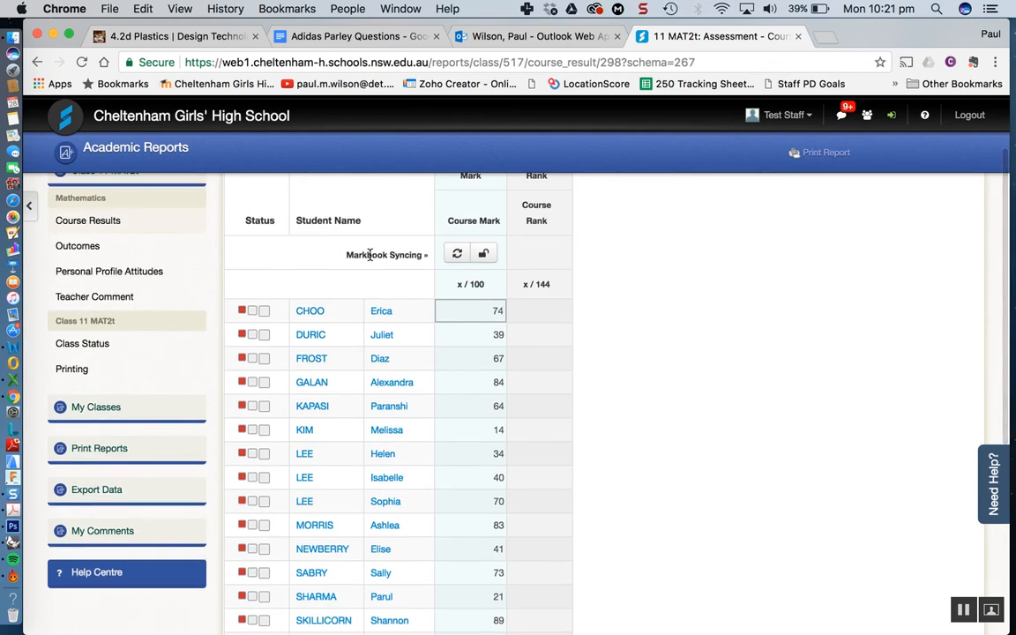
scroll(369, 255, up, 3)
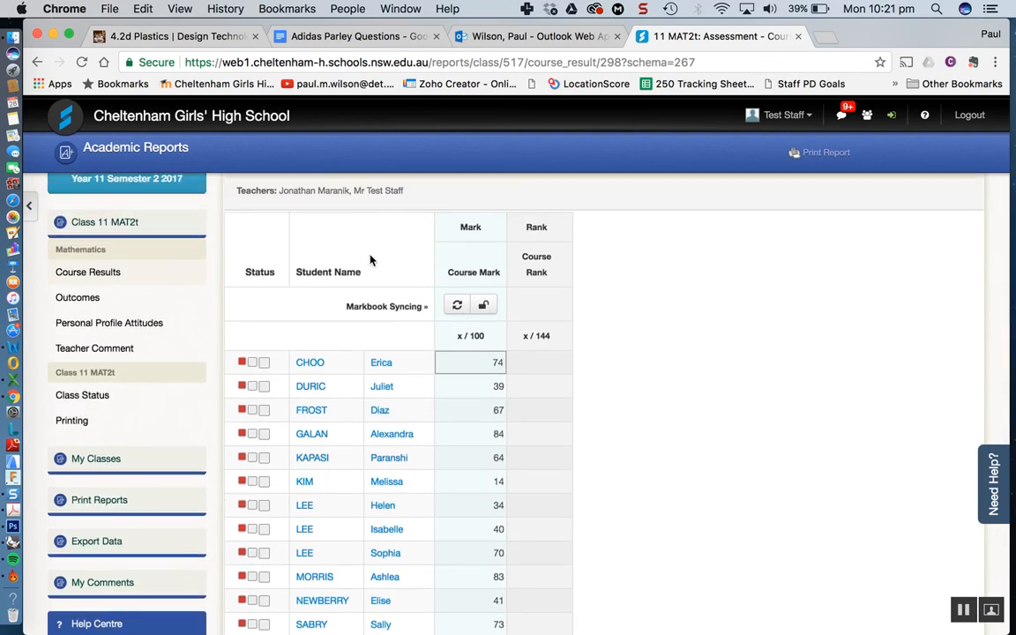
Save the synced course results and check the Course Rank column for the class.
scroll(431, 352, down, 20)
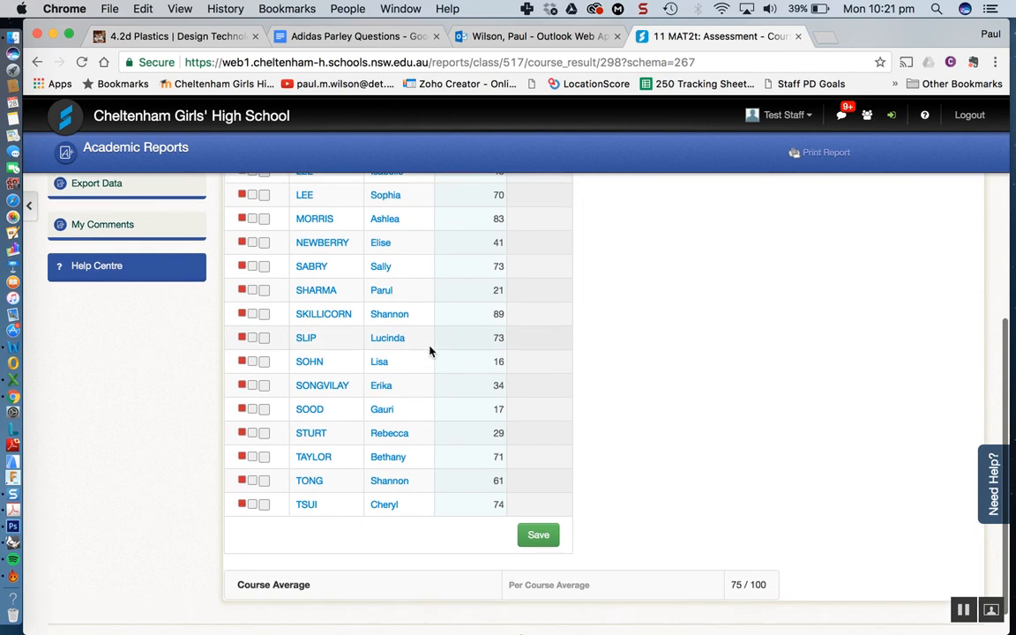
click(538, 538)
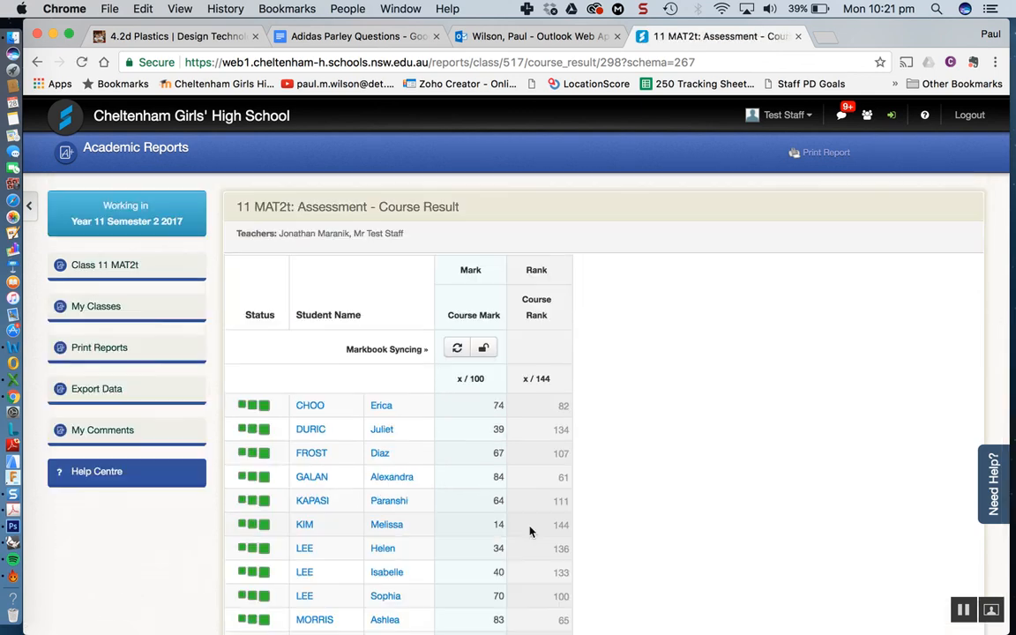
scroll(523, 468, down, 4)
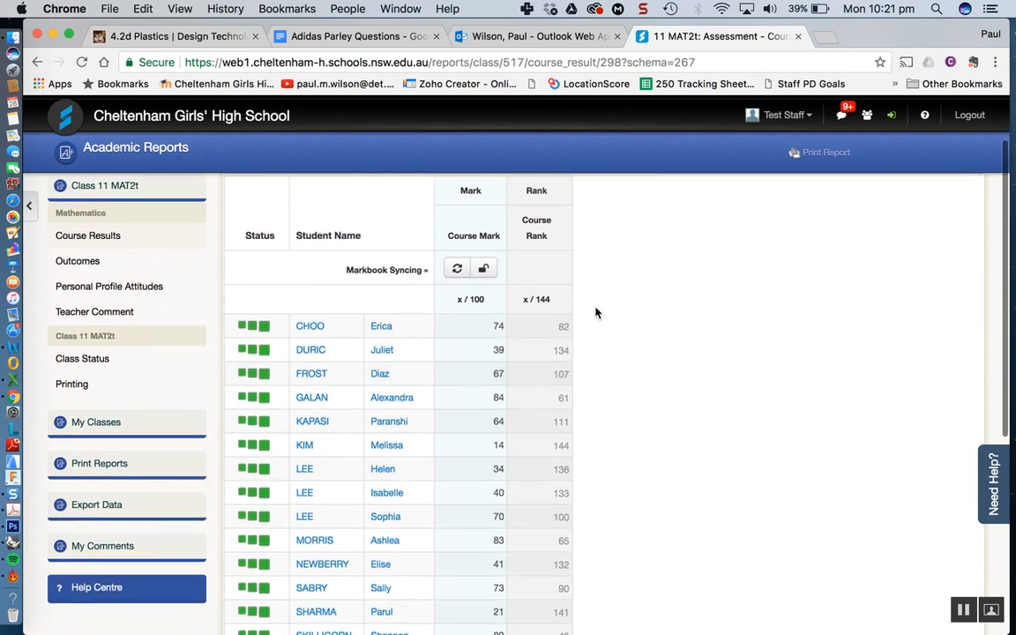
scroll(544, 360, down, 10)
scroll(544, 362, up, 7)
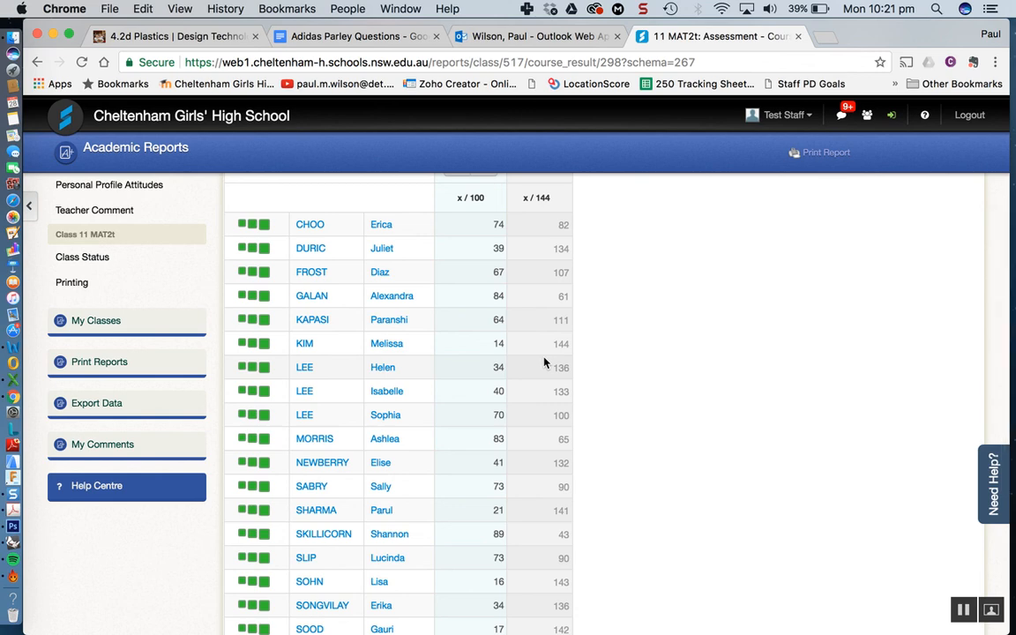
Check the Status indicators, Course Mark and Course Rank columns for every student in the saved 11 MAT2t course results.
scroll(544, 360, down, 3)
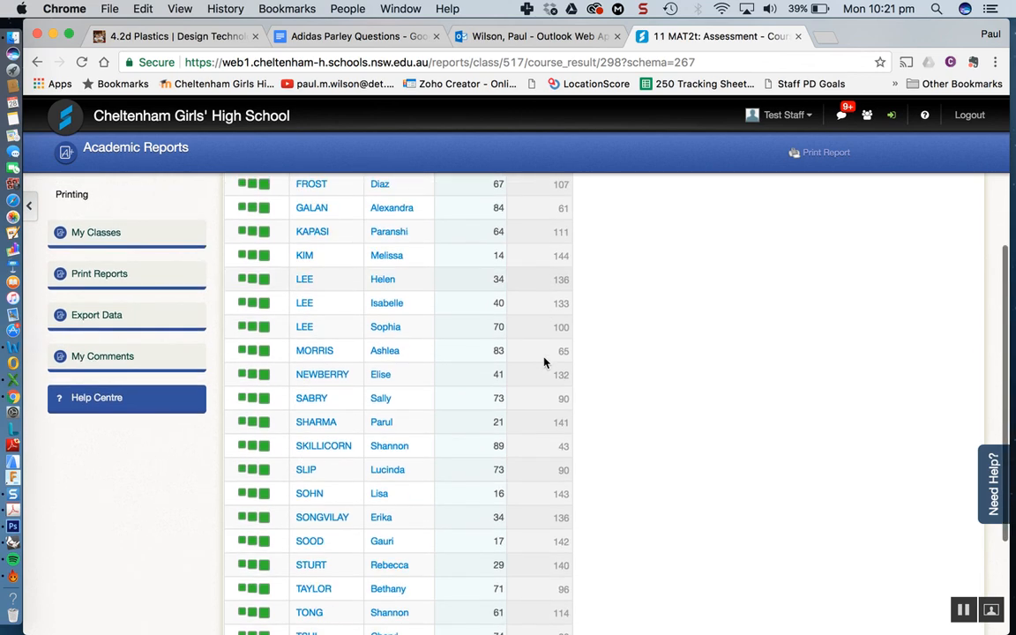
scroll(544, 360, up, 5)
scroll(306, 277, up, 2)
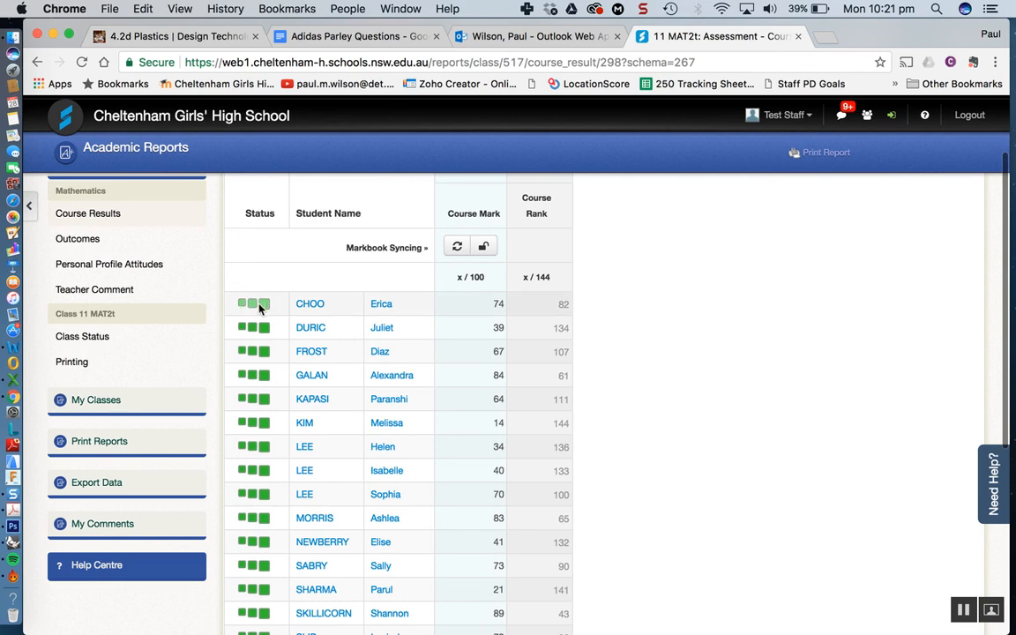
scroll(259, 306, down, 3)
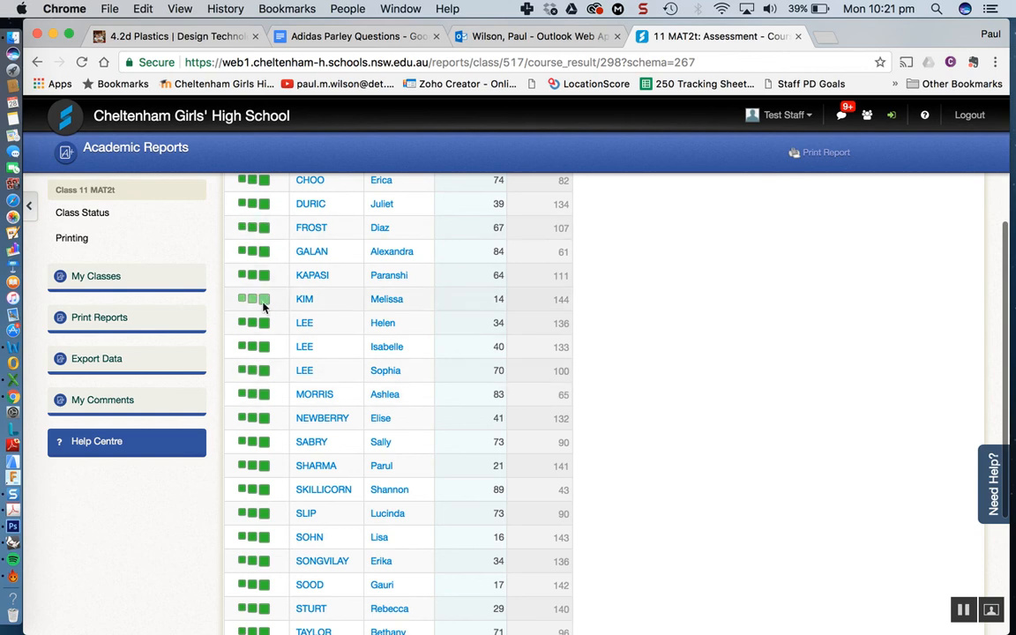
scroll(245, 297, down, 1)
scroll(256, 305, up, 3)
scroll(265, 304, up, 2)
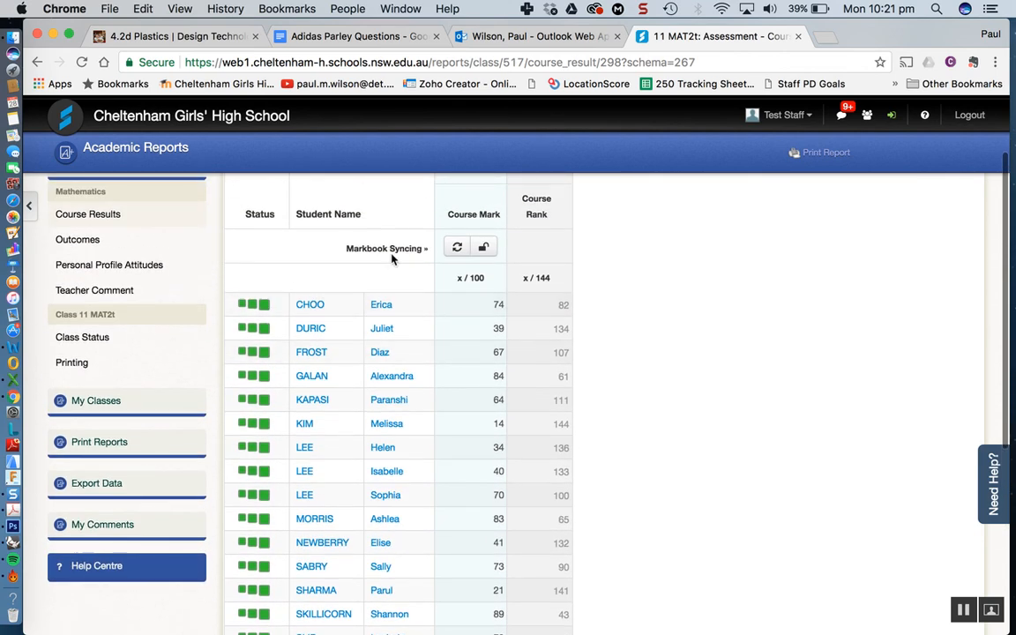
scroll(470, 403, up, 2)
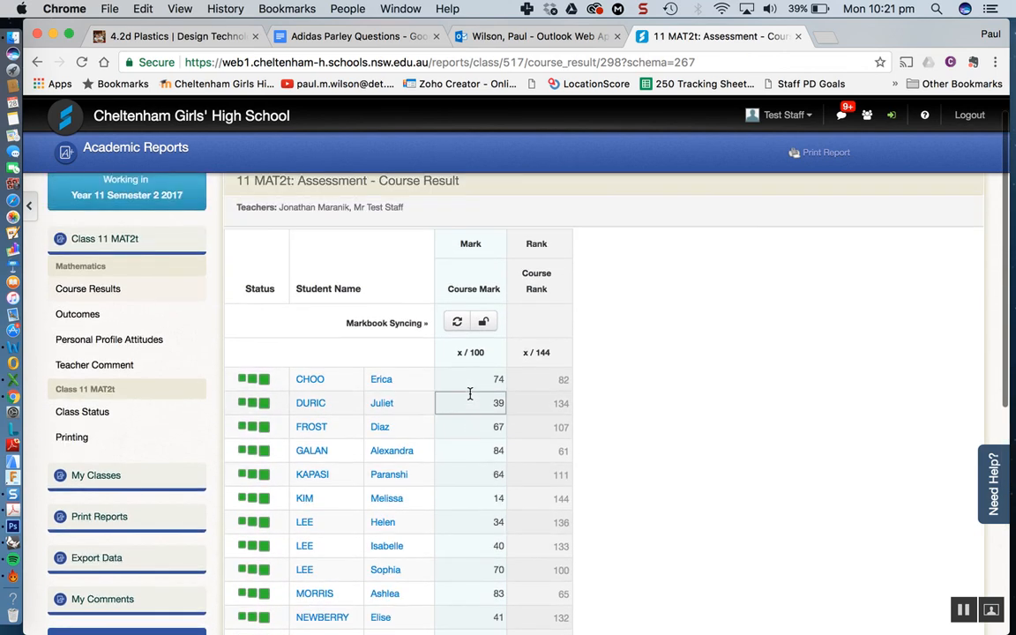
scroll(470, 394, down, 6)
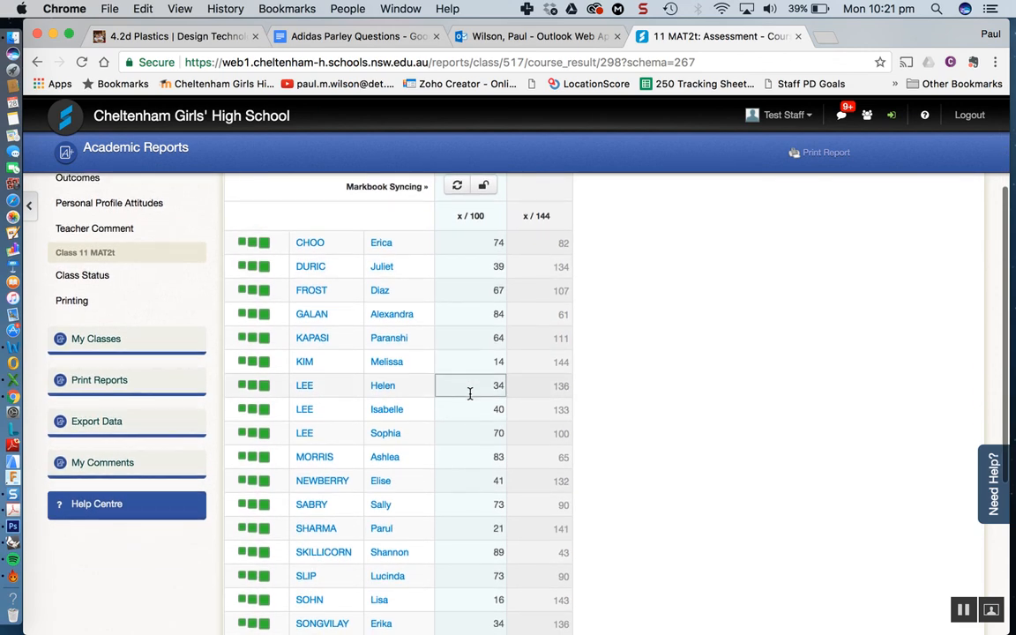